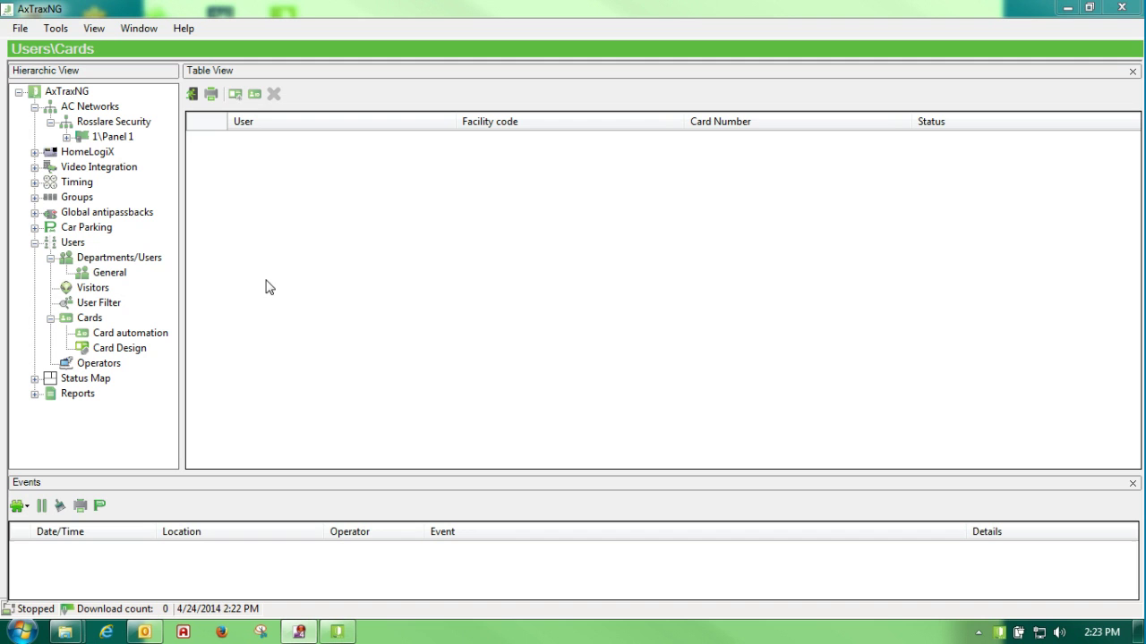
Open the Users section in the Hierarchic View
left_click(71, 244)
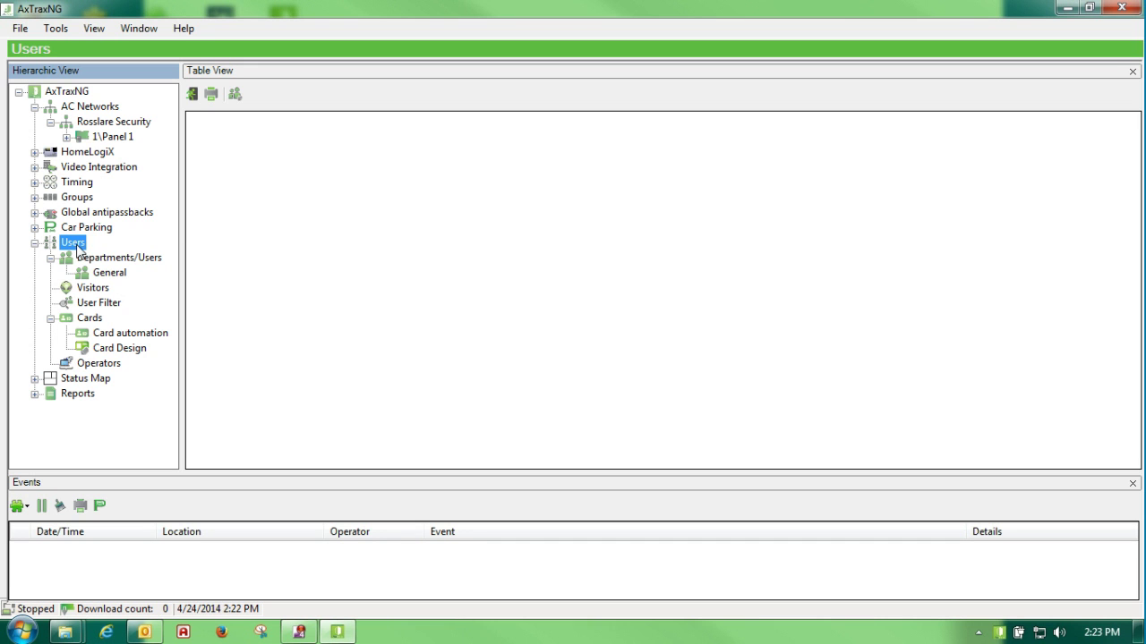
left_click(234, 94)
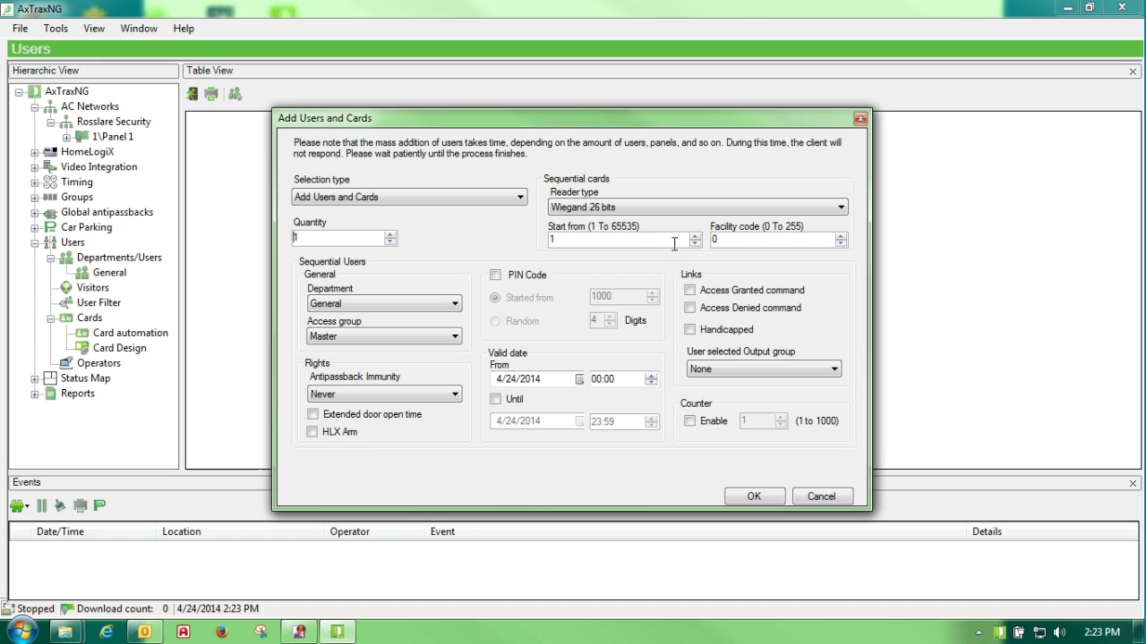
double_click(712, 240)
double_click(566, 240)
double_click(315, 238)
type("25")
double_click(552, 239)
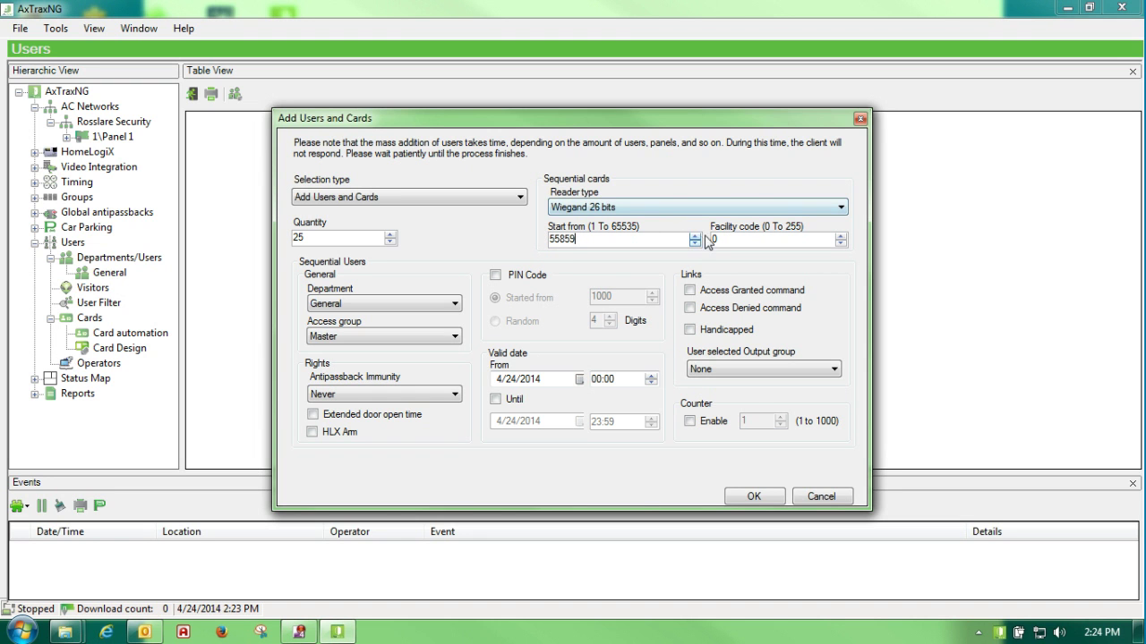
double_click(717, 237)
type("26")
left_click(455, 305)
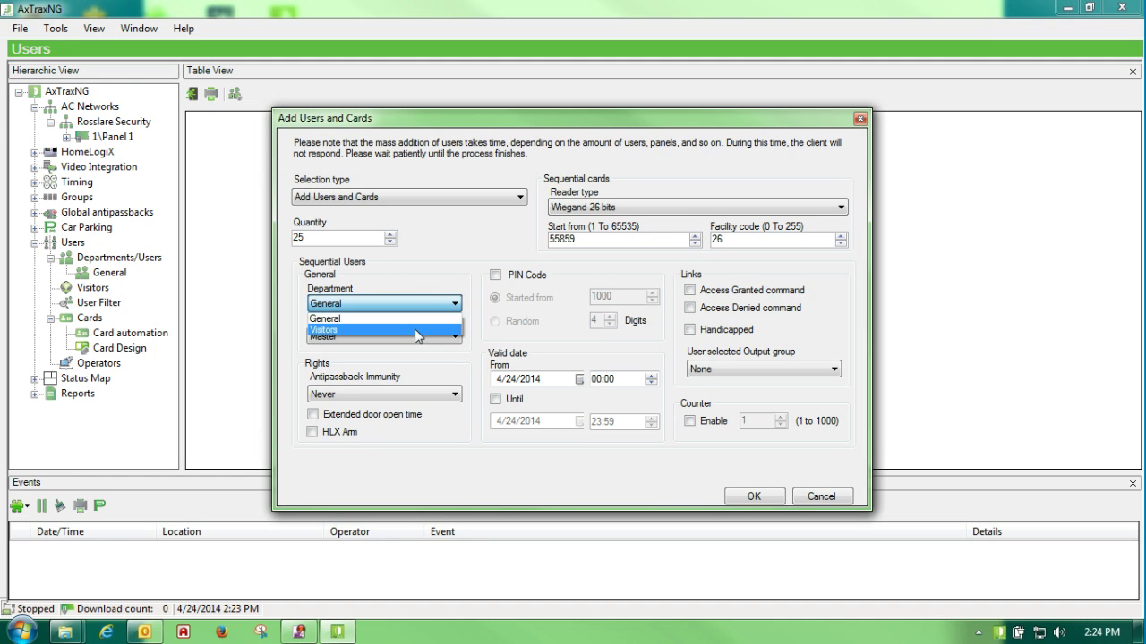
left_click(416, 320)
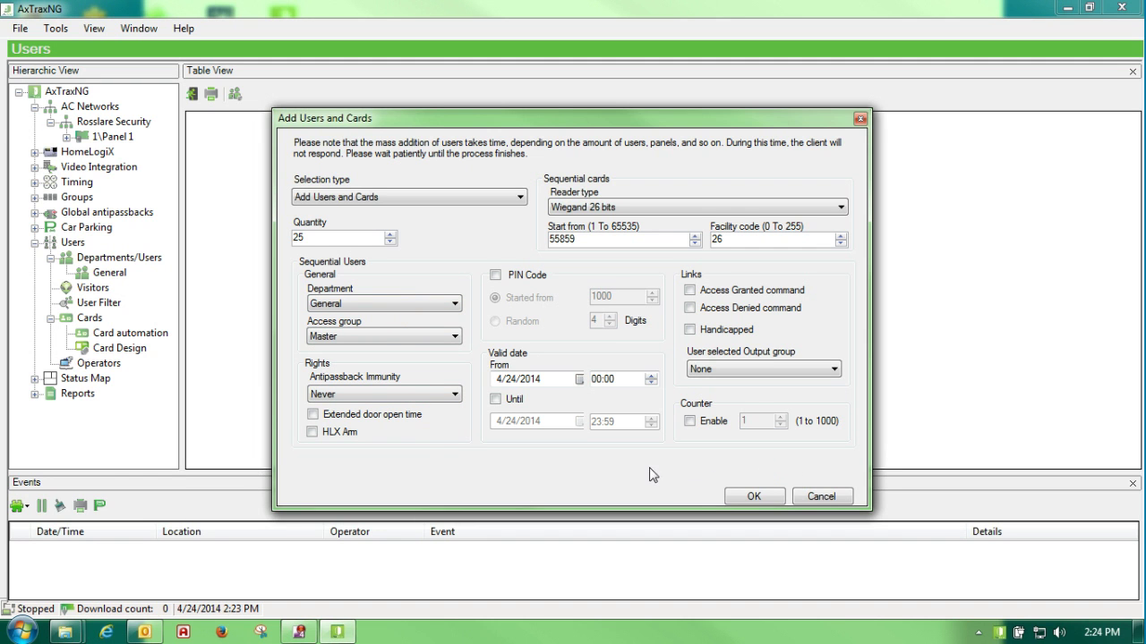
left_click(844, 209)
Create the 25 users and cards, then review the Cards list and the General department's users
left_click(754, 497)
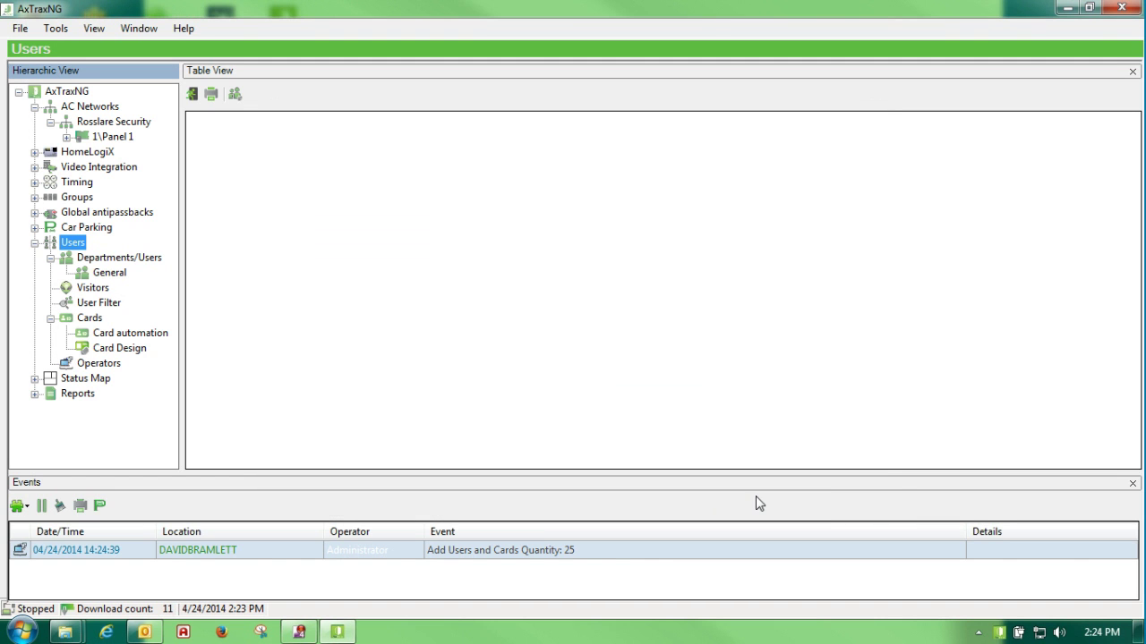
left_click(86, 319)
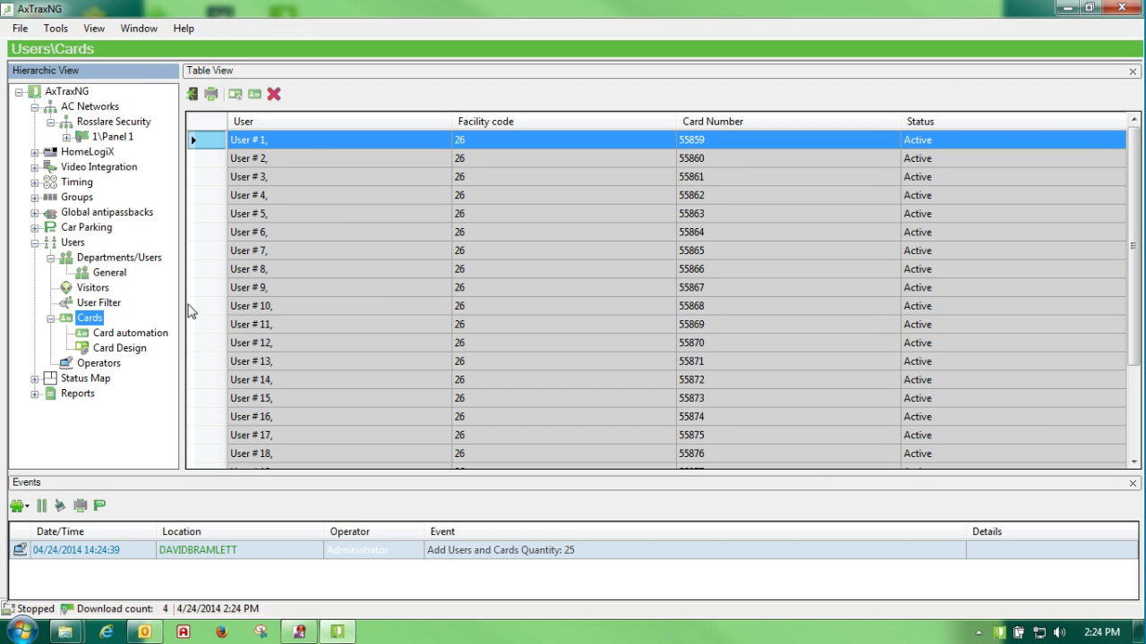
left_click(110, 273)
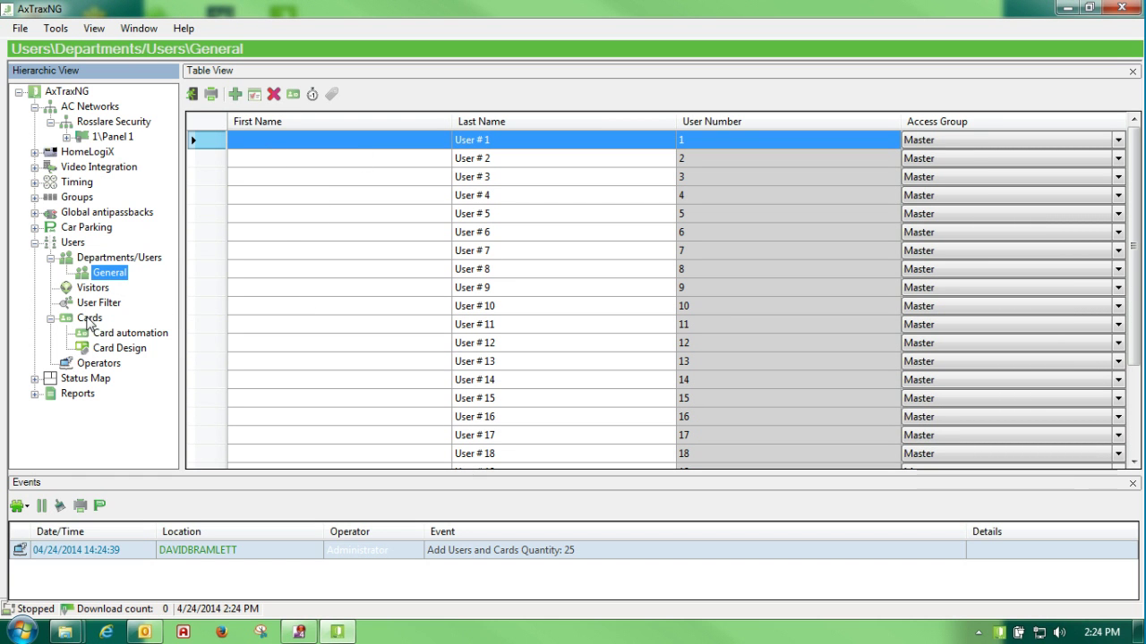
left_click(107, 274)
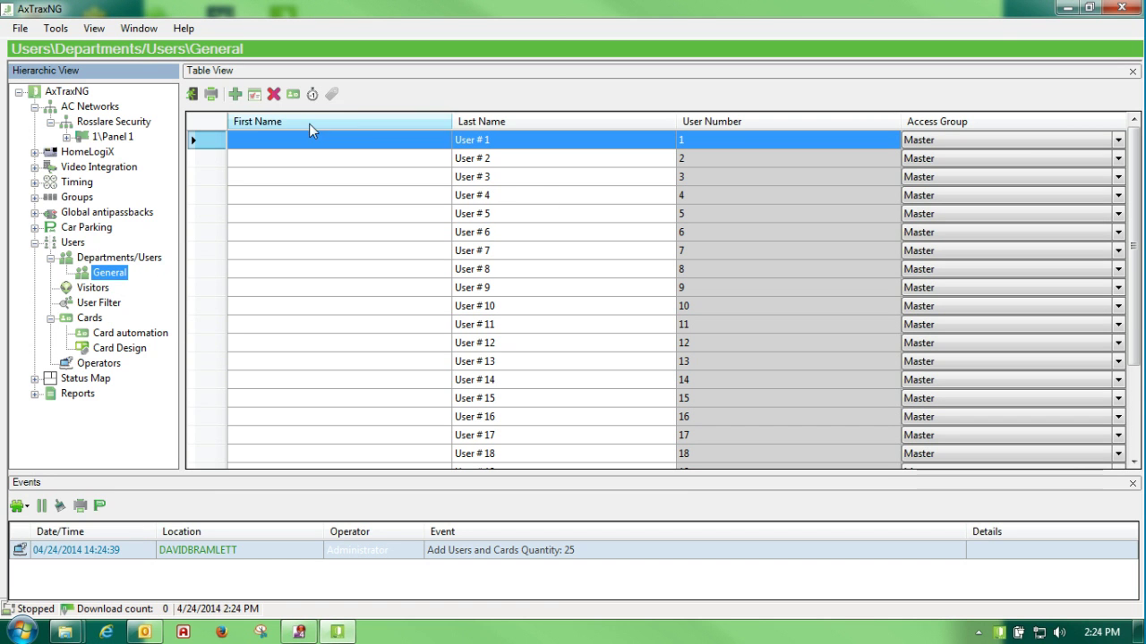
Open User # 1's properties and enter the user's first and last name
double_click(201, 141)
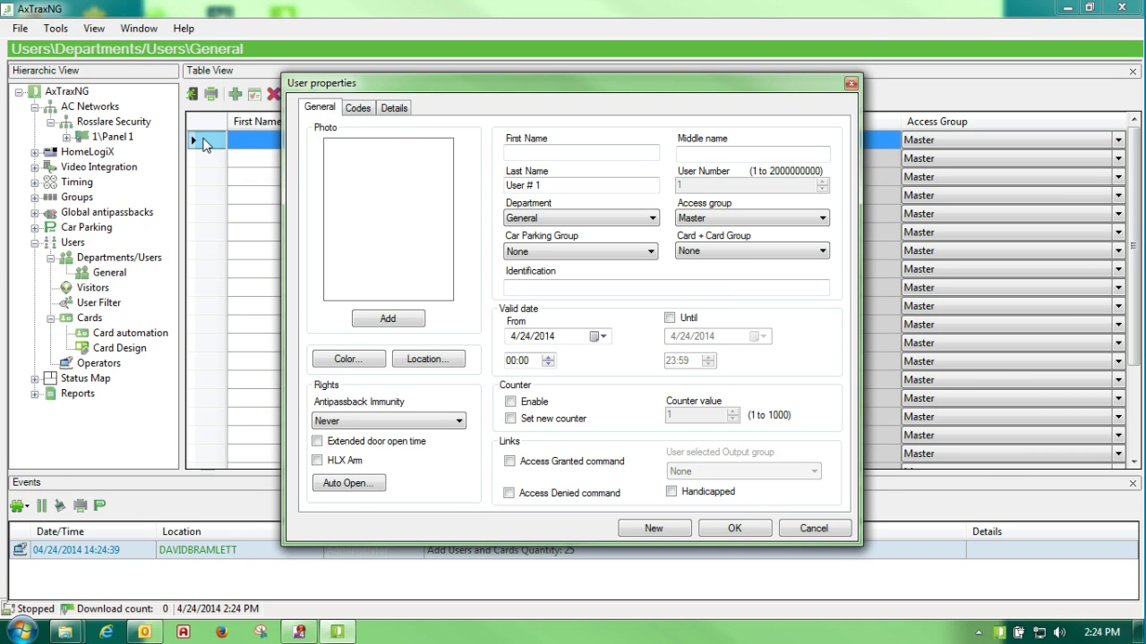
left_click_drag(532, 93, 442, 96)
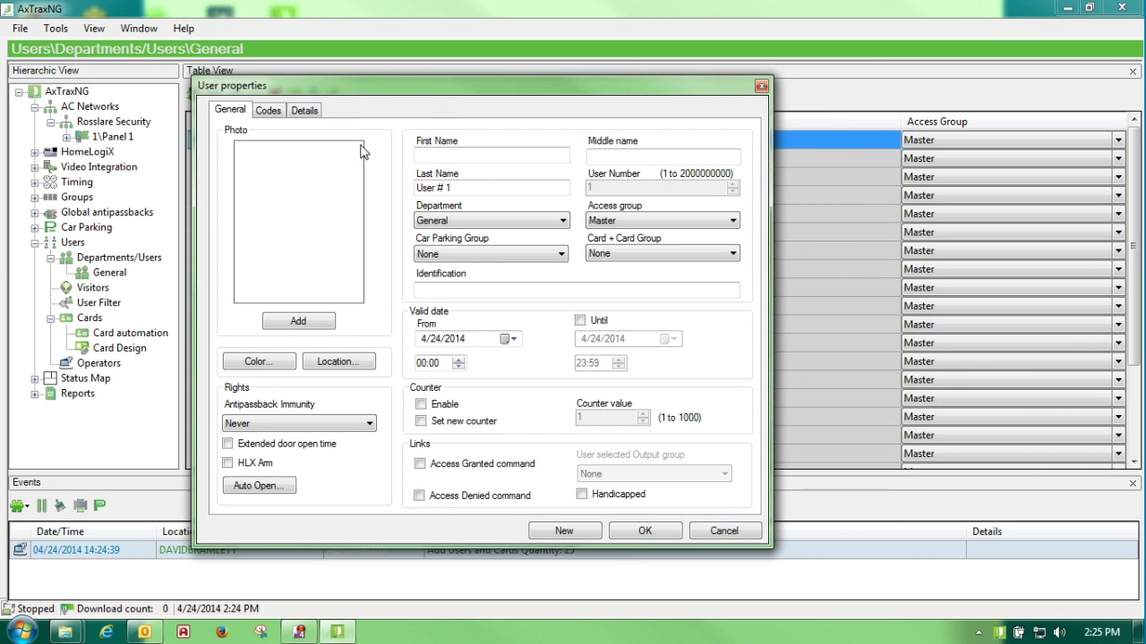
left_click(436, 154)
key("Tab")
key("Tab")
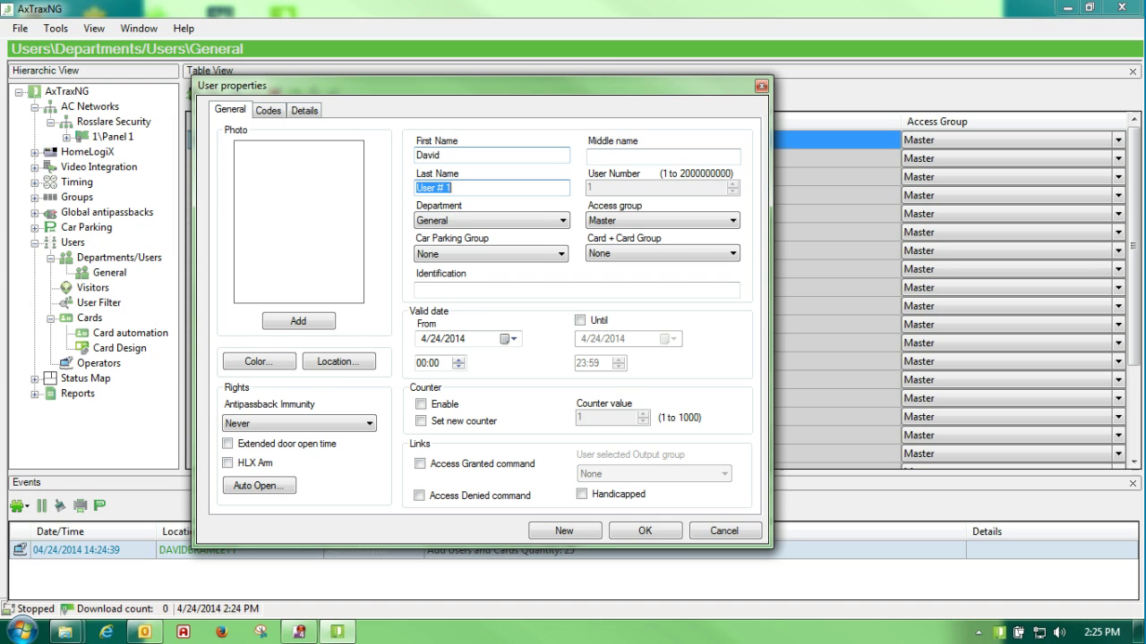
Keep the user's department as General and access group as Master
left_click(562, 222)
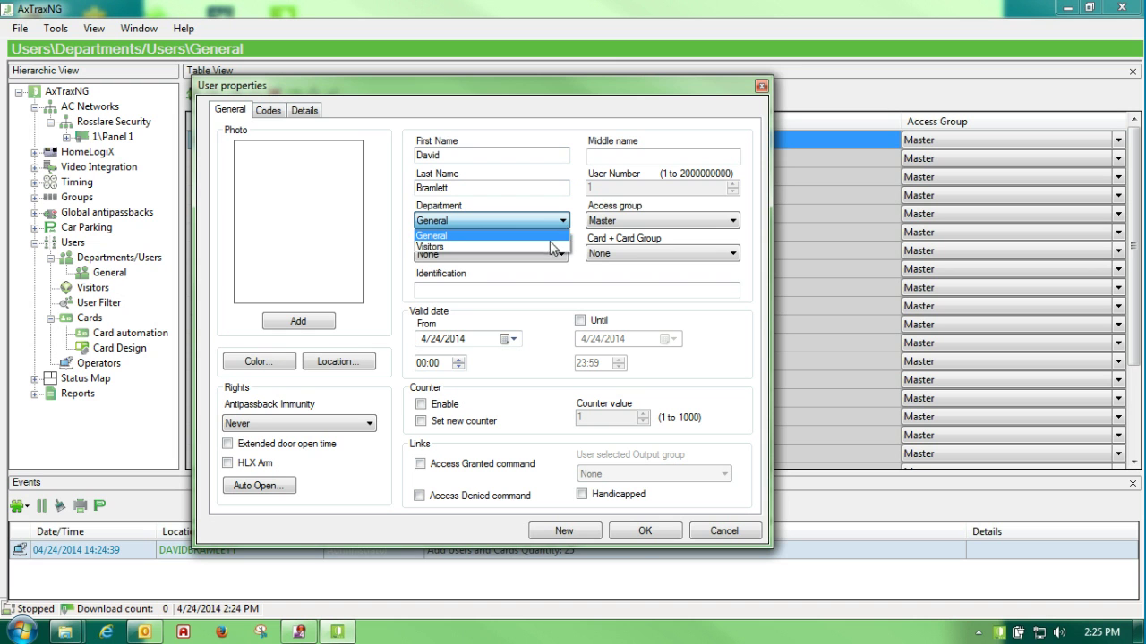
left_click(535, 290)
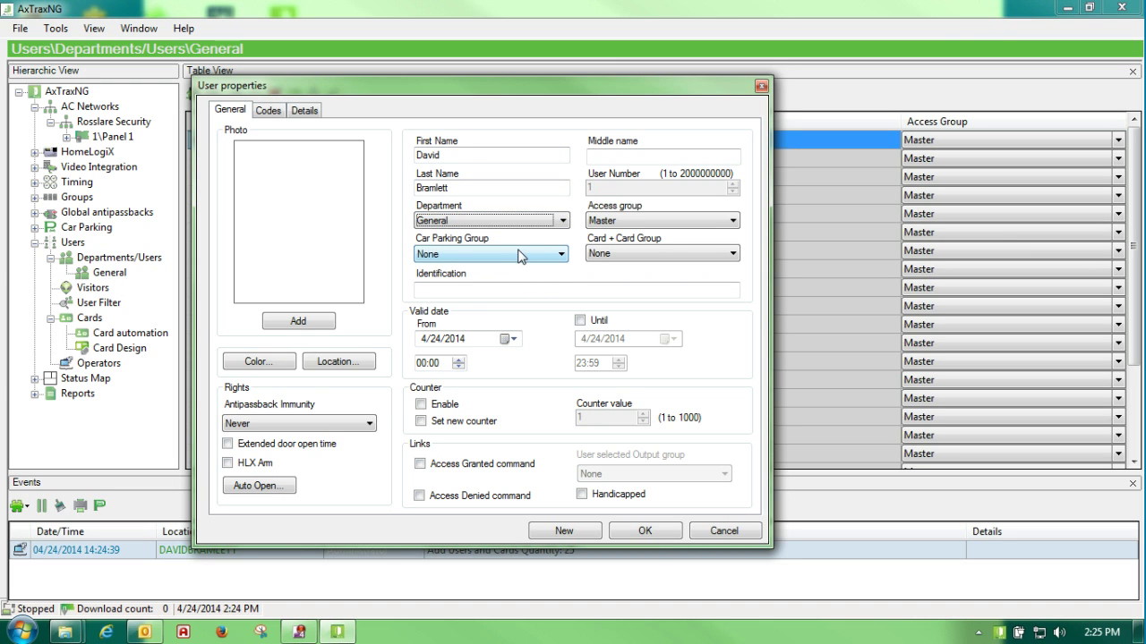
left_click(732, 221)
left_click(728, 237)
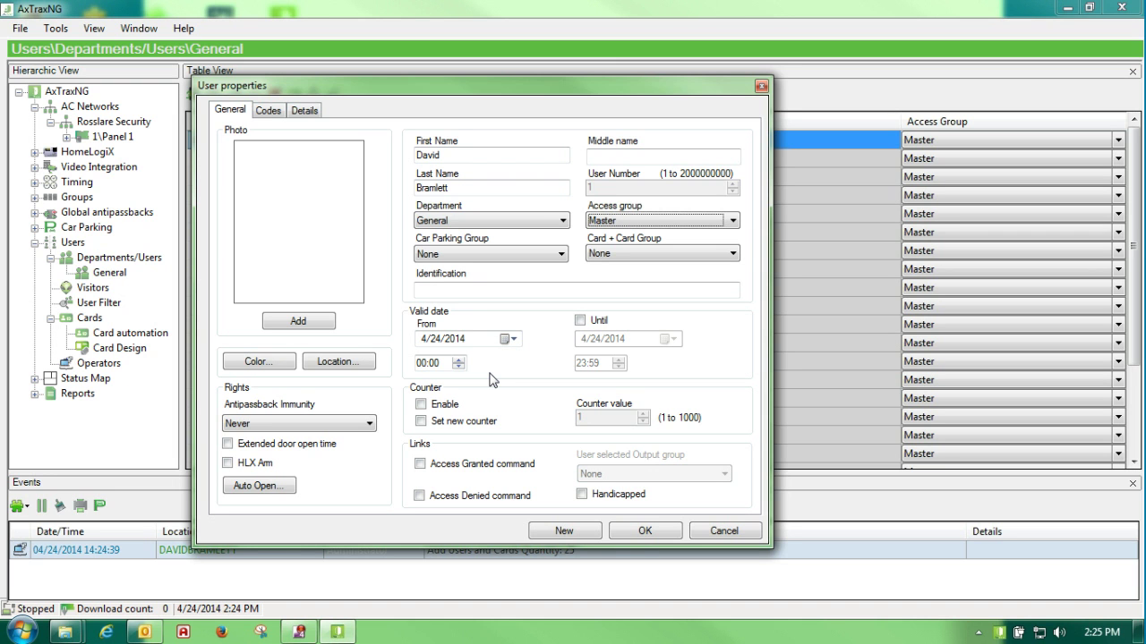
Make User # 1 valid from 4/24/2014 08:00 until 4/25/2014 17:00
left_click(580, 321)
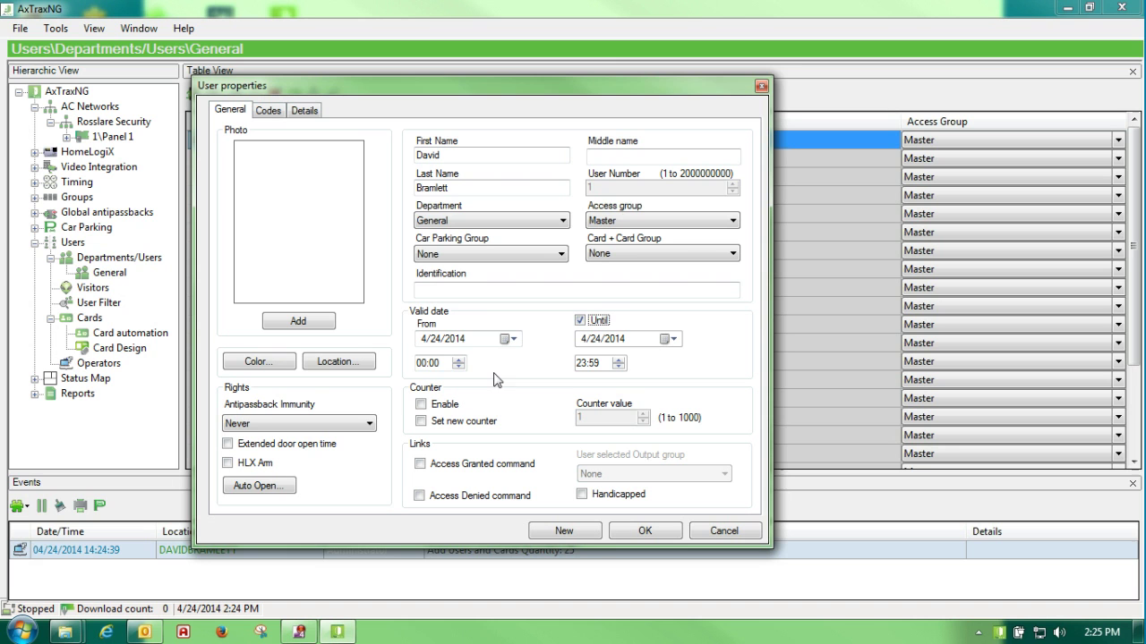
left_click(422, 363)
left_click(581, 363)
type("17")
left_click(591, 364)
left_click(671, 338)
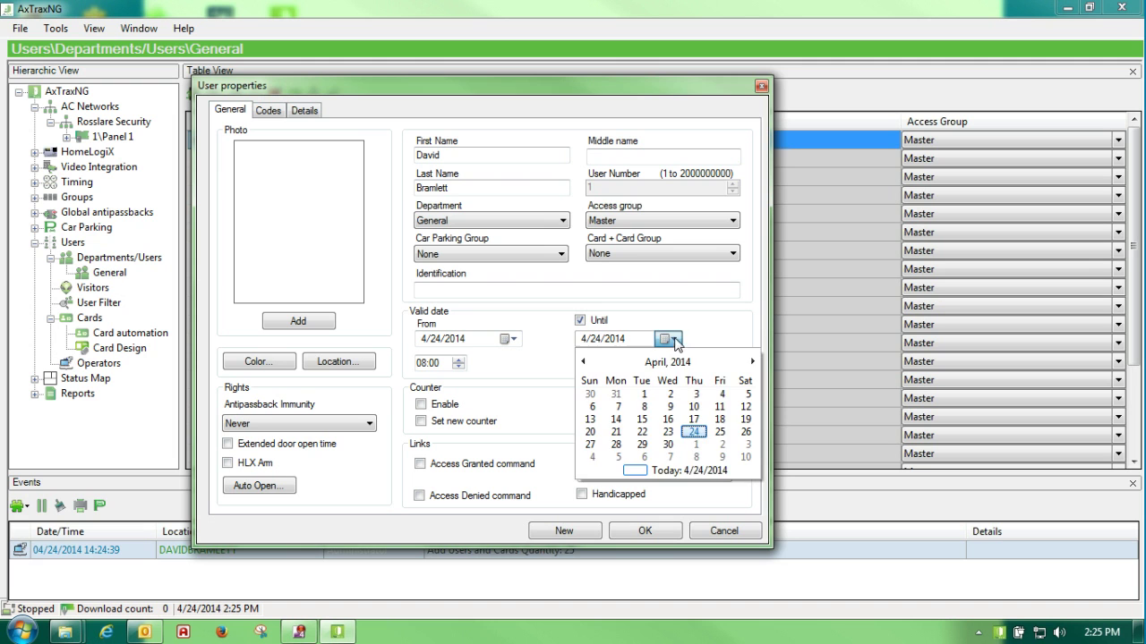
left_click(720, 431)
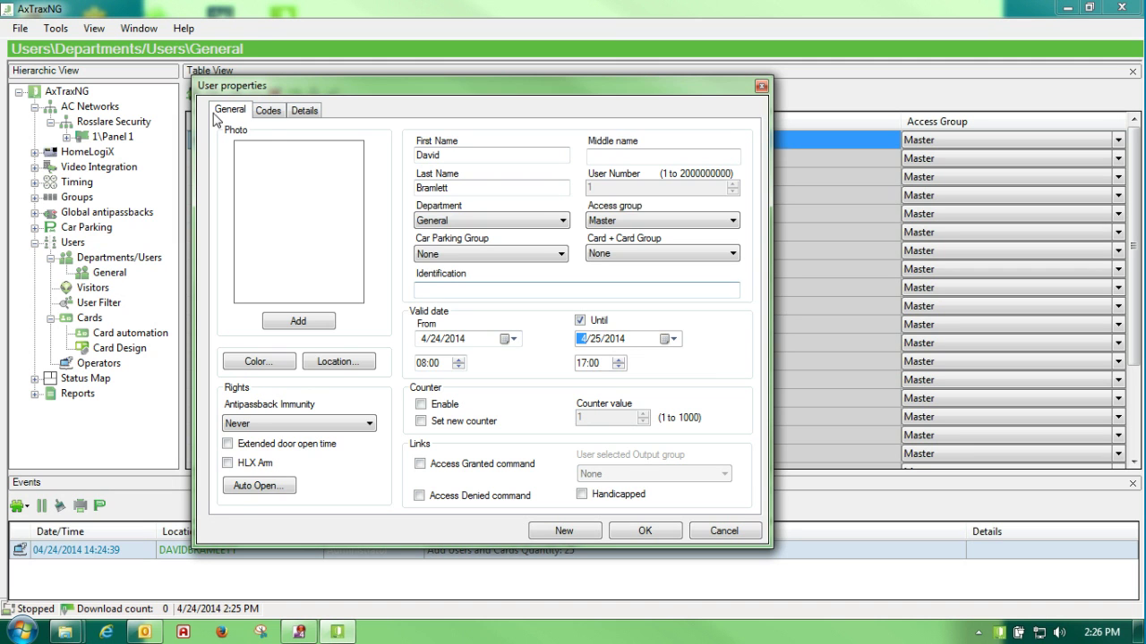
left_click(268, 110)
Keep the first card's status Active
left_click(720, 170)
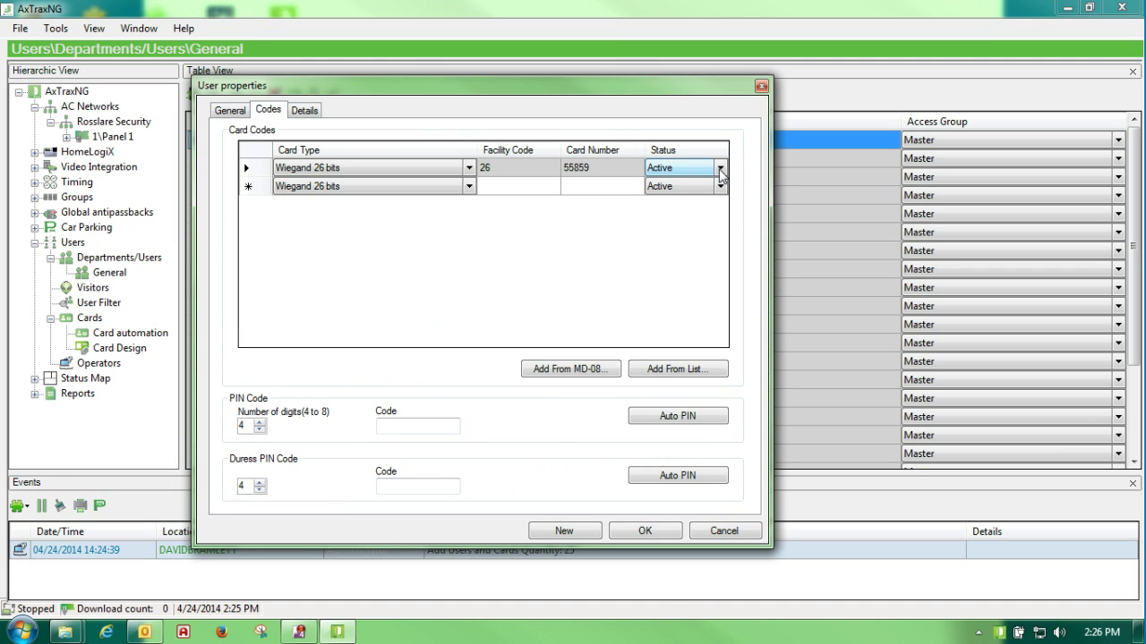
left_click(721, 170)
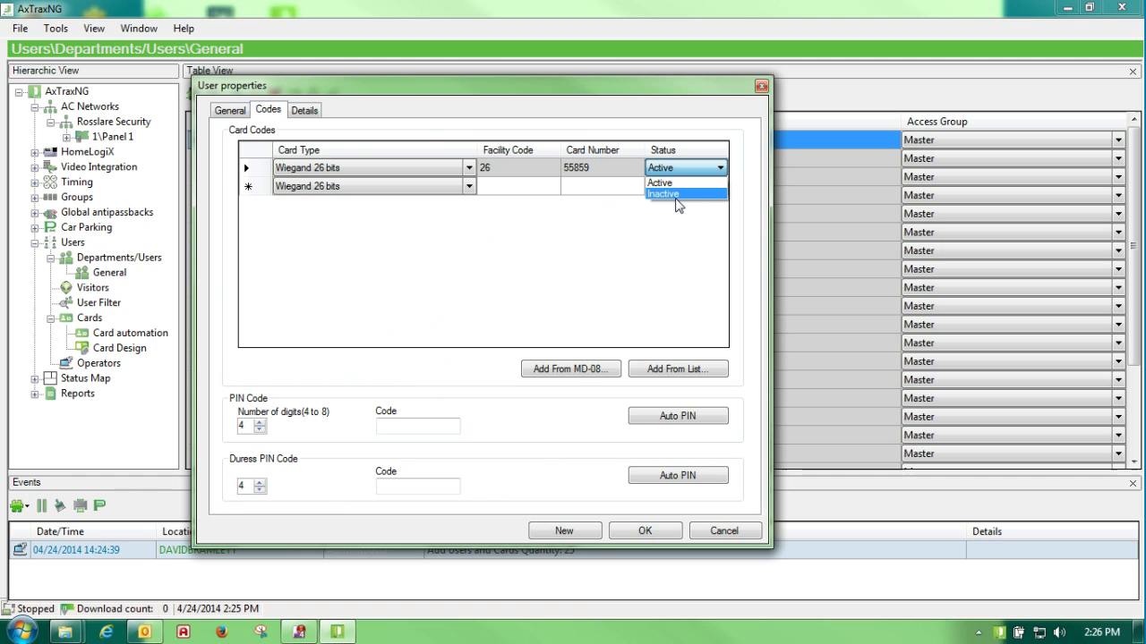
left_click(660, 226)
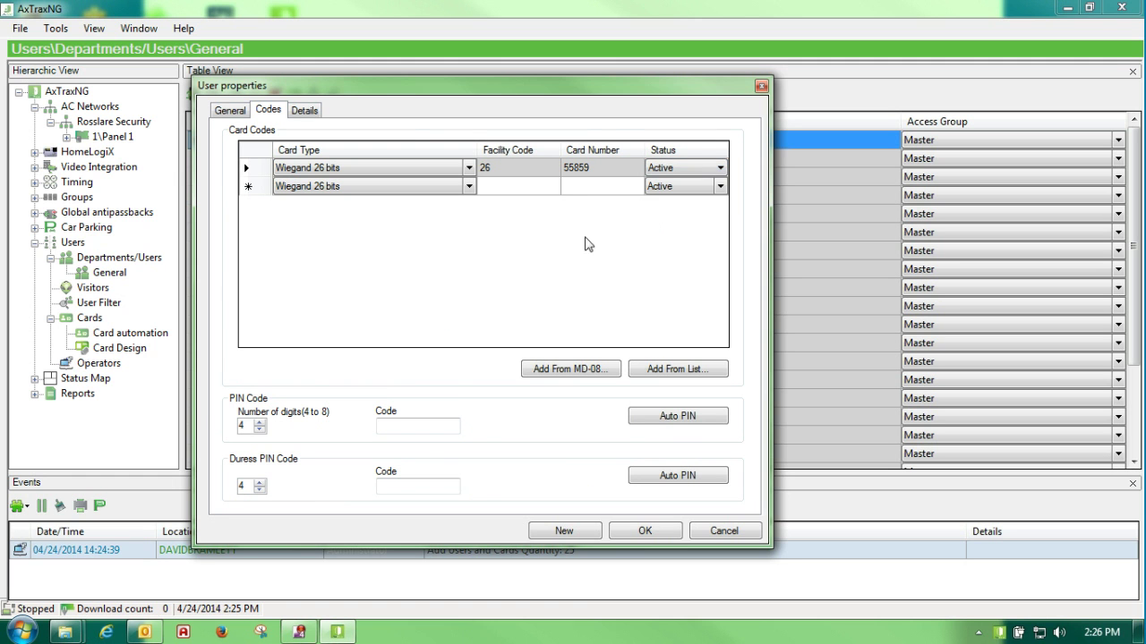
On the General page, leave Counter Enable and Set new counter unchecked
left_click(224, 111)
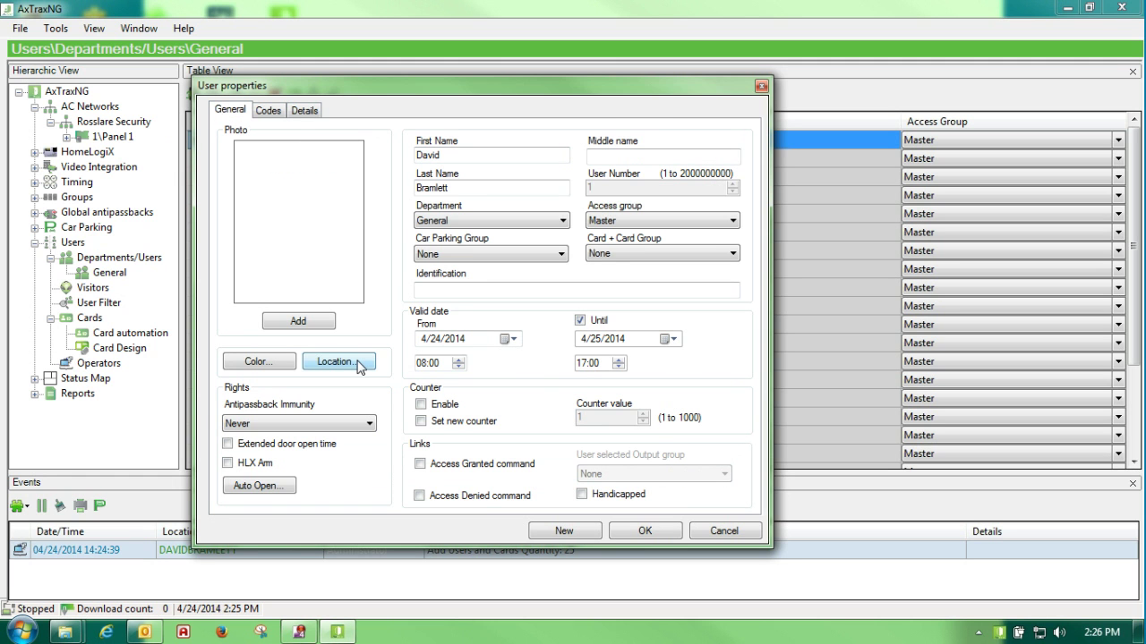
left_click(421, 404)
left_click(421, 420)
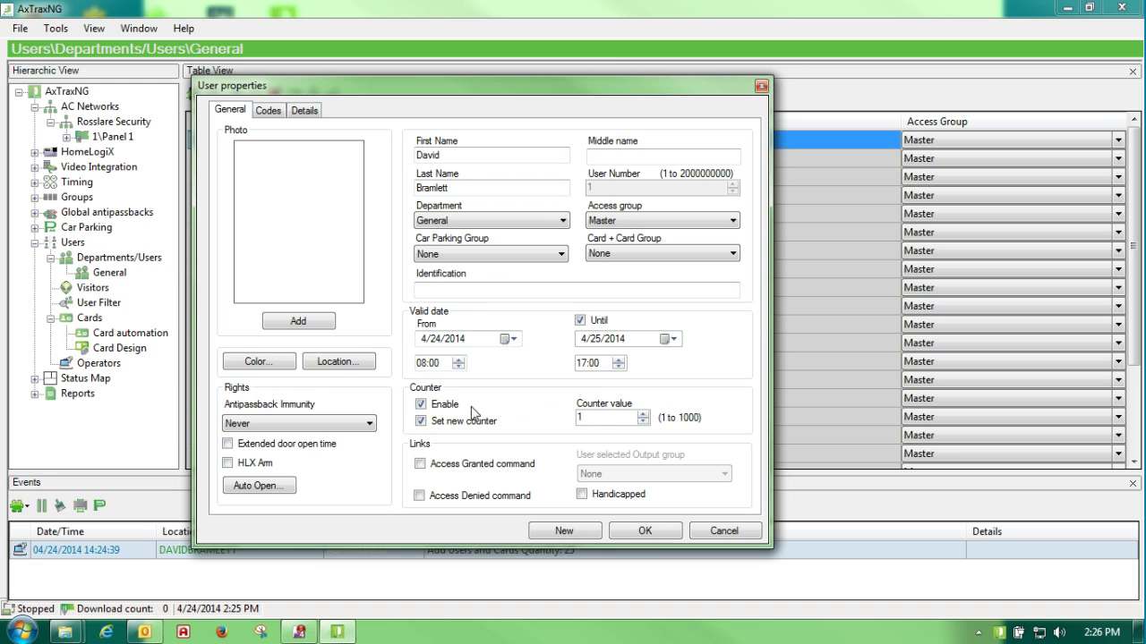
left_click(422, 405)
left_click(421, 420)
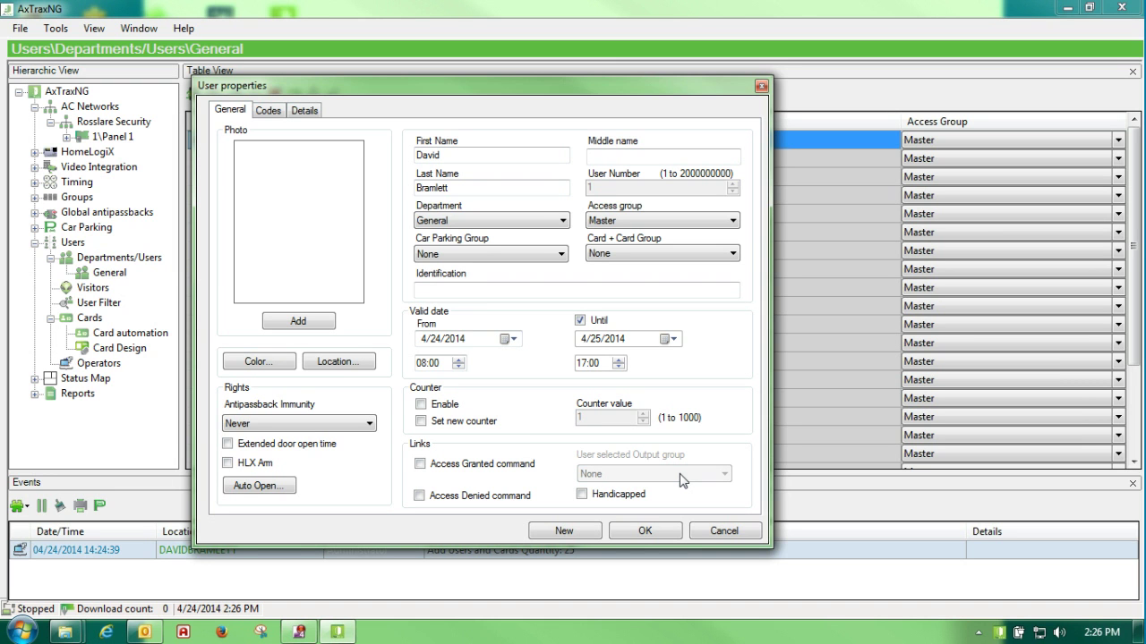
left_click(298, 322)
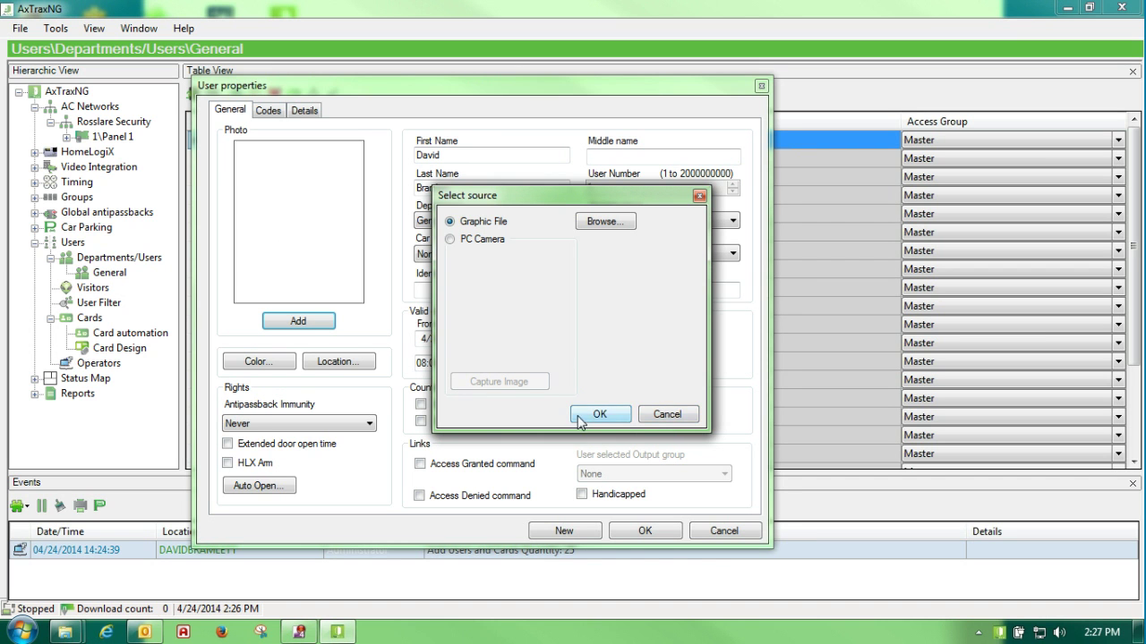
left_click(665, 417)
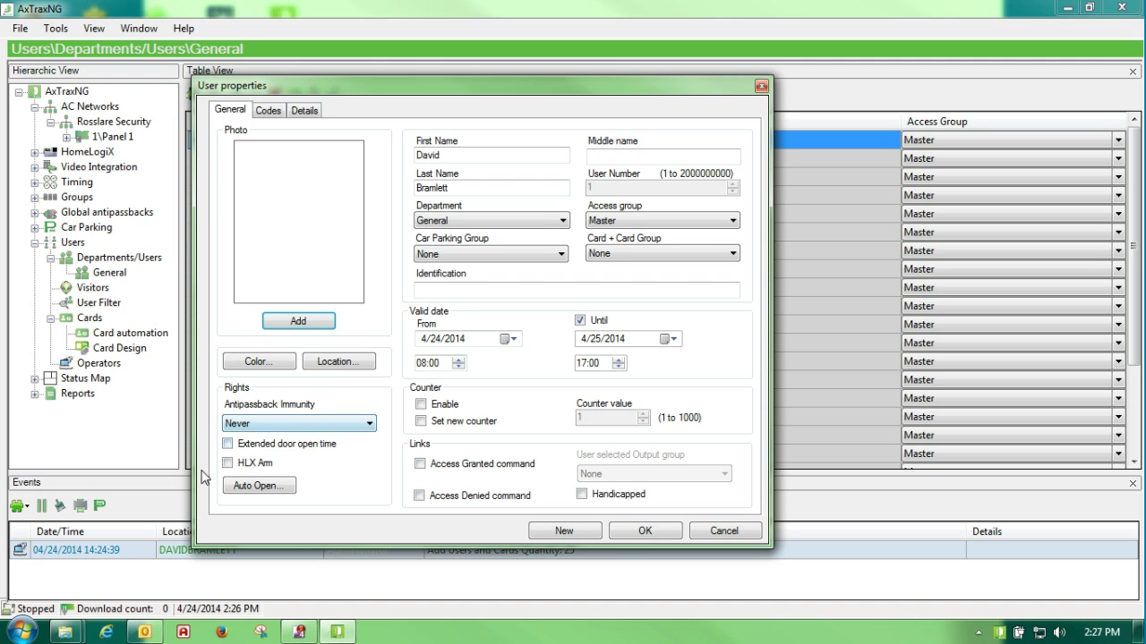
Grant the user HLX Arm rights and dismiss the Auto Open settings unchanged
left_click(249, 449)
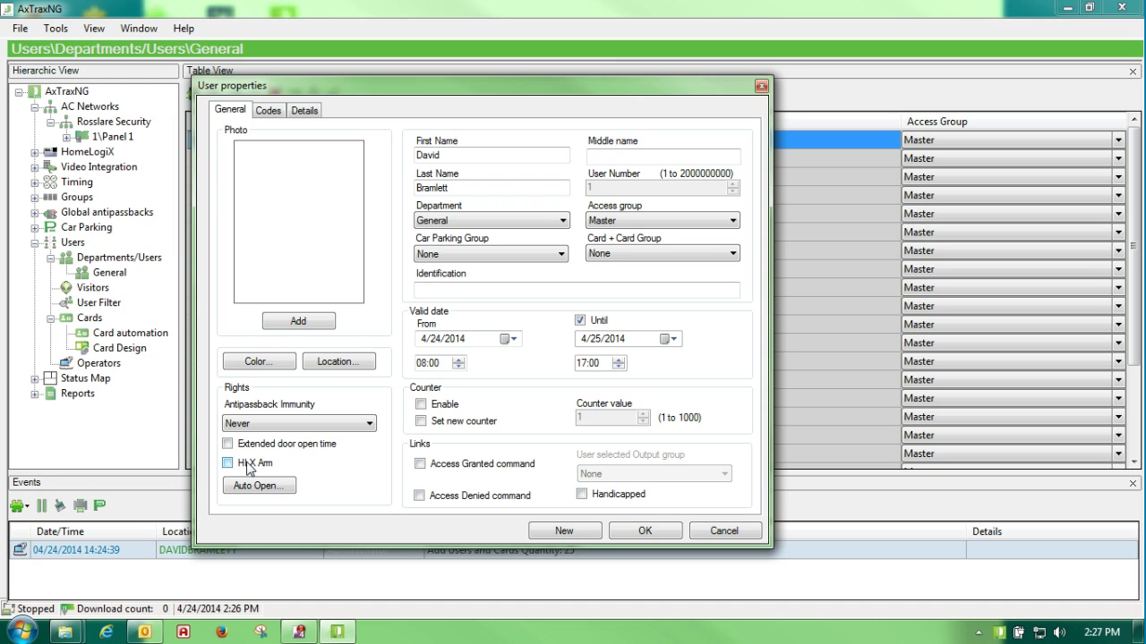
left_click(250, 469)
left_click(267, 491)
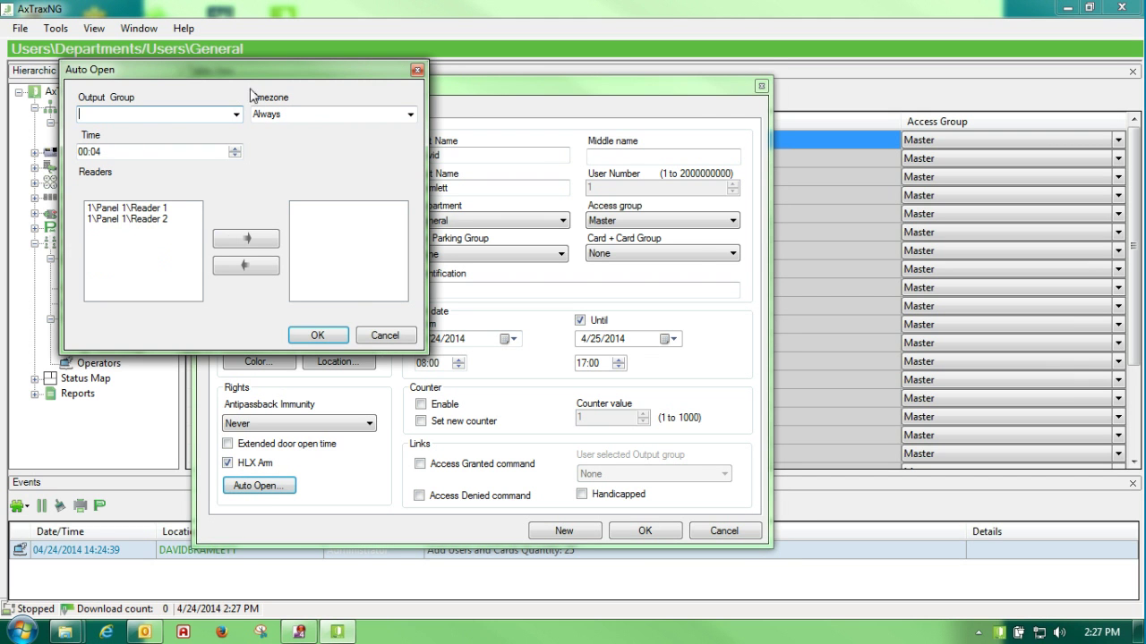
left_click_drag(257, 67, 515, 142)
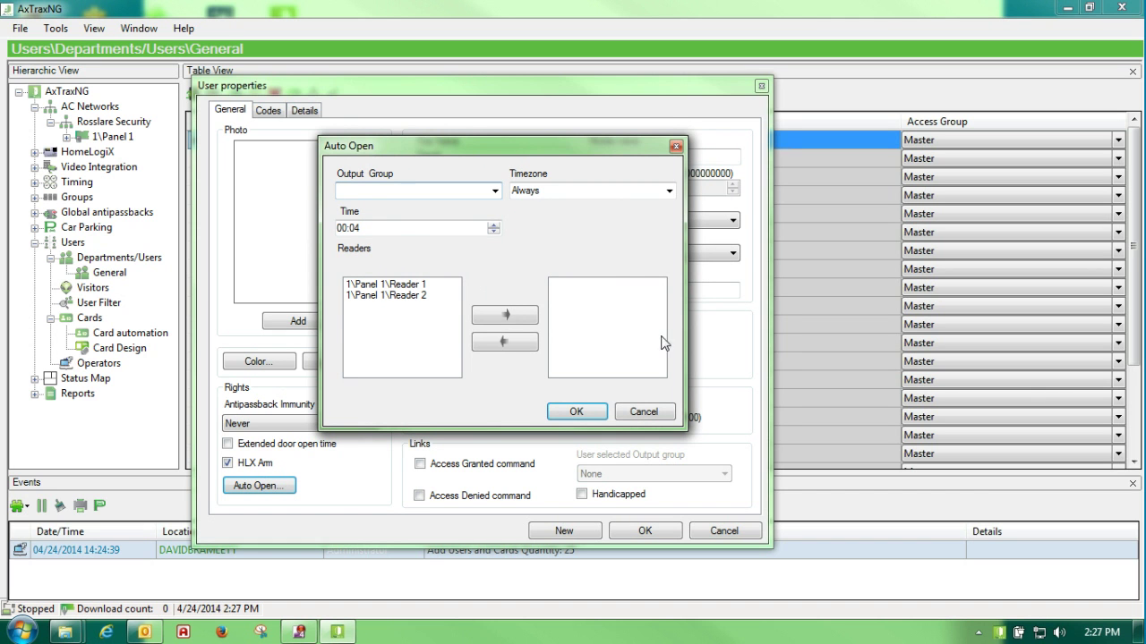
left_click(631, 414)
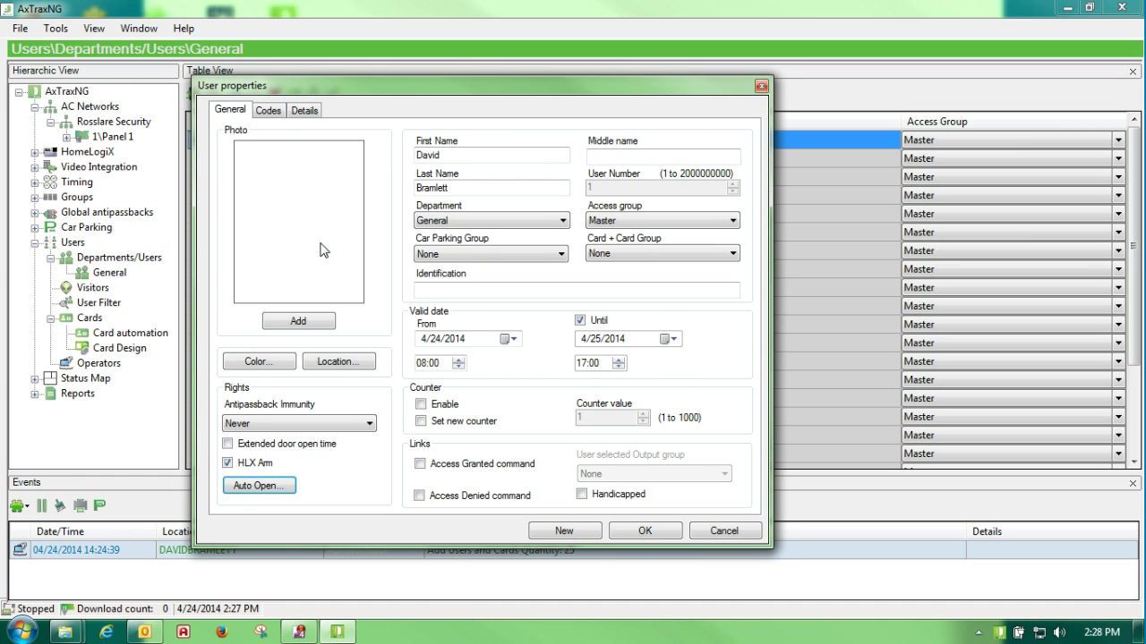
left_click(268, 112)
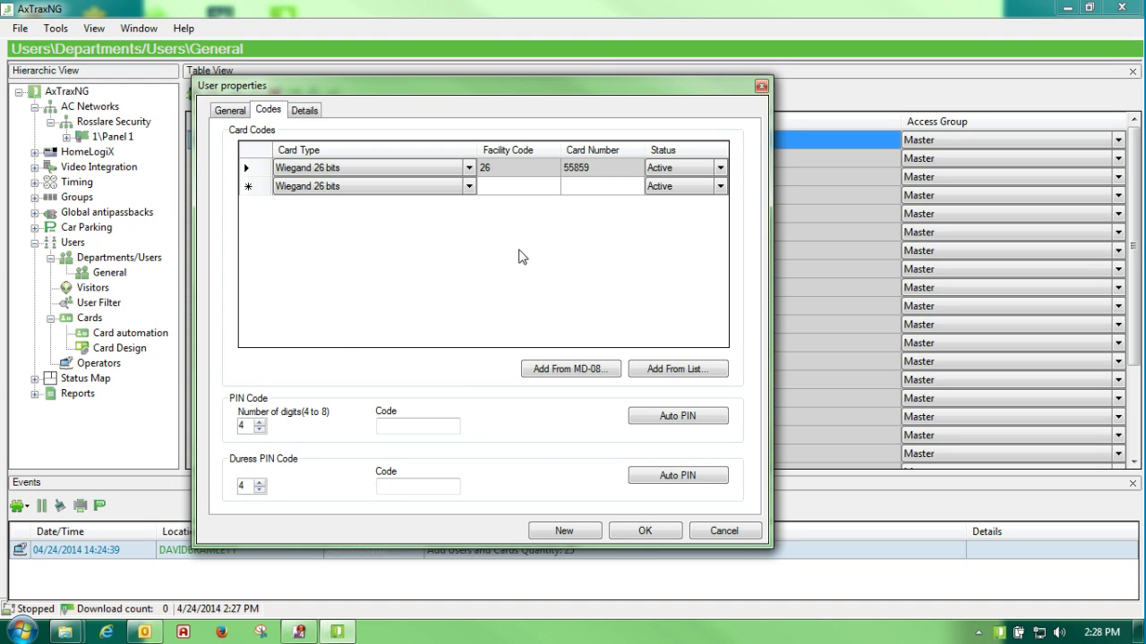
Replace a manually typed PIN with an auto-generated 4-digit PIN, leaving the duress PIN empty
left_click(392, 427)
type("5555")
left_click_drag(424, 427, 143, 430)
key("BackSpace")
left_click(676, 416)
double_click(241, 426)
left_click(394, 488)
left_click(490, 188)
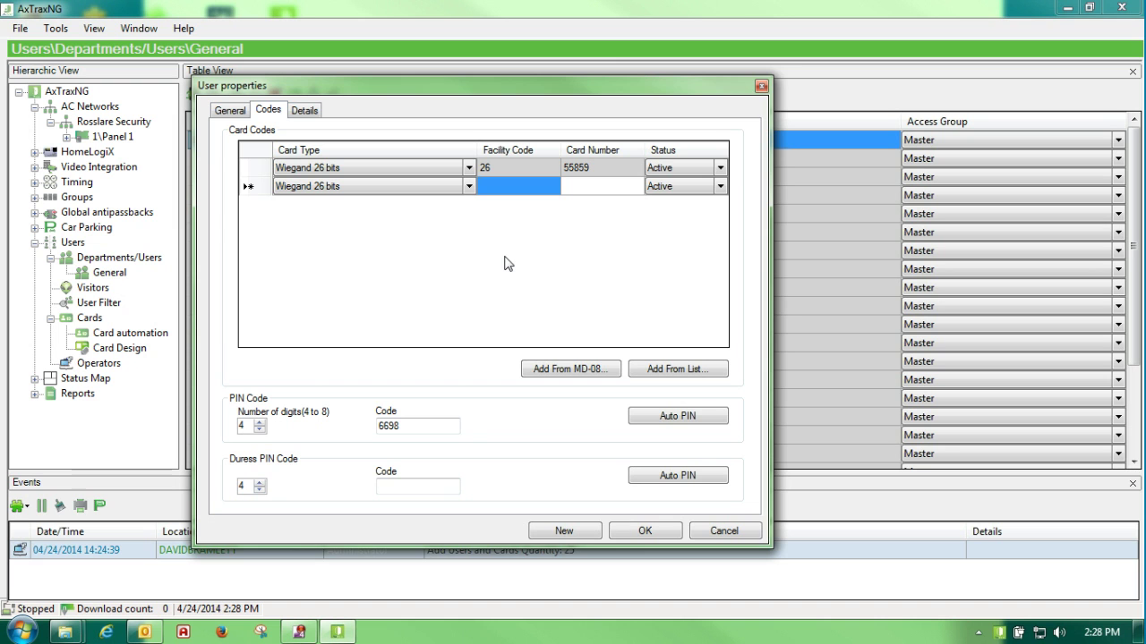
type("26")
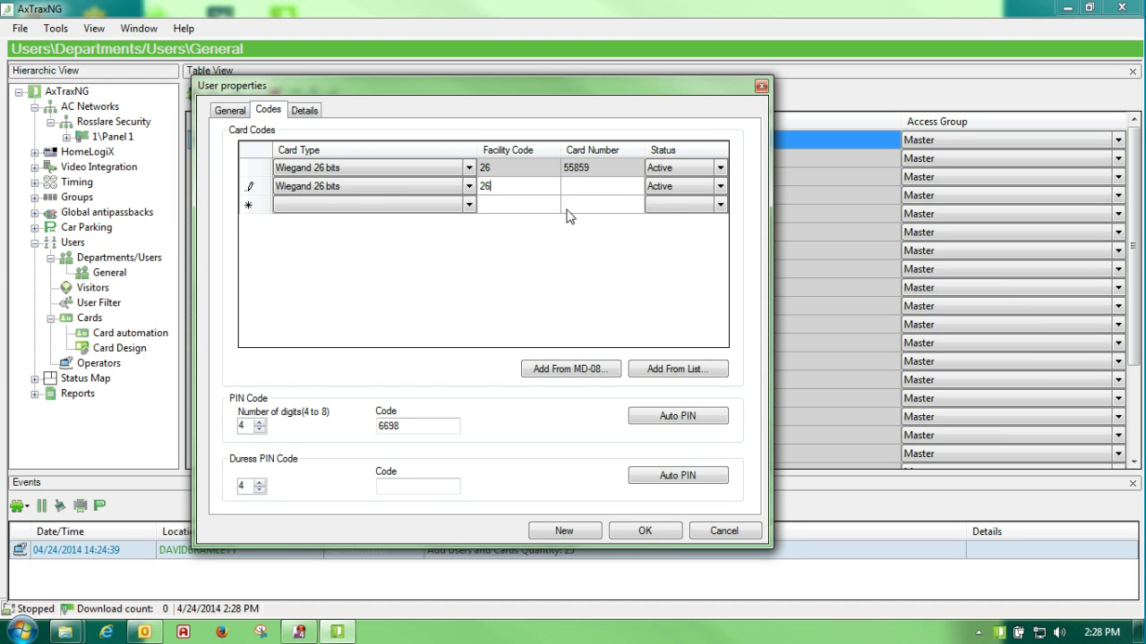
left_click(577, 189)
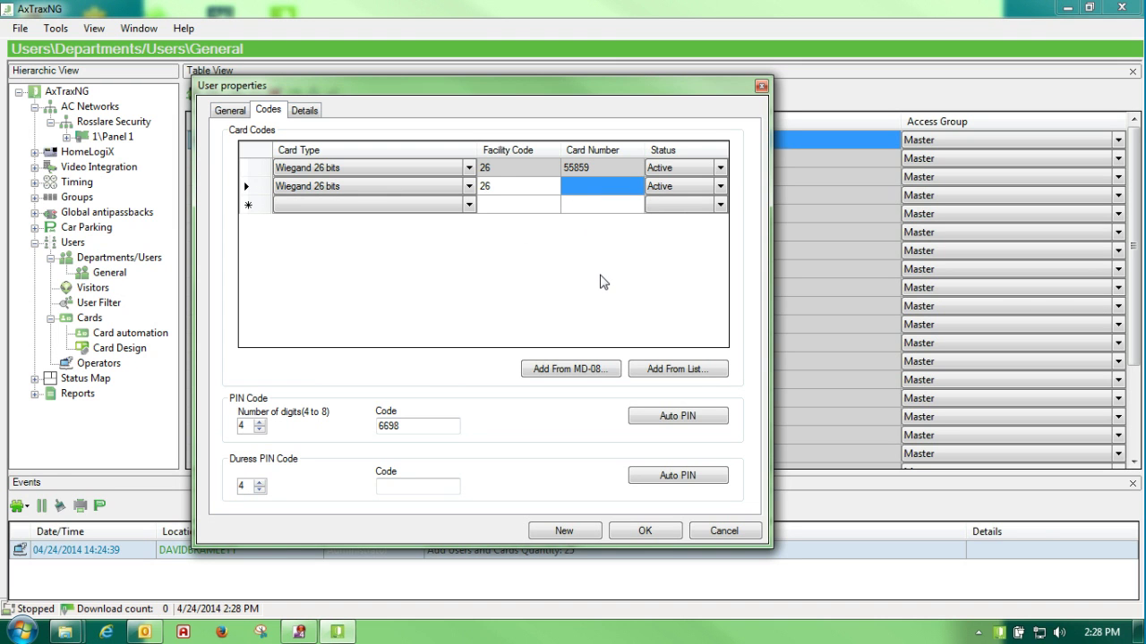
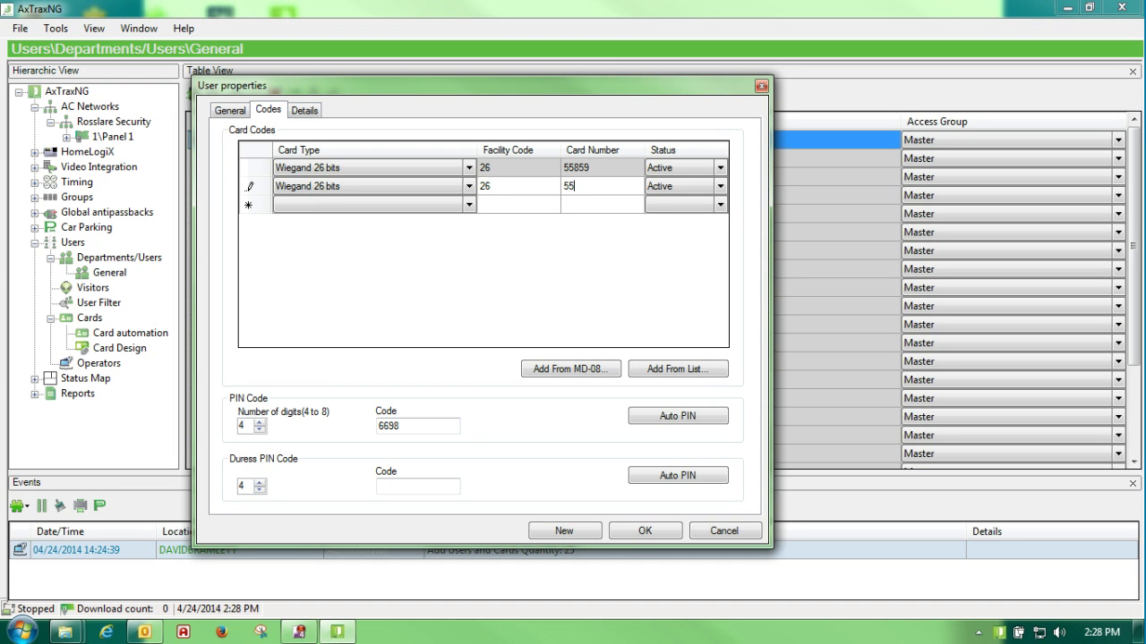
left_click(250, 197)
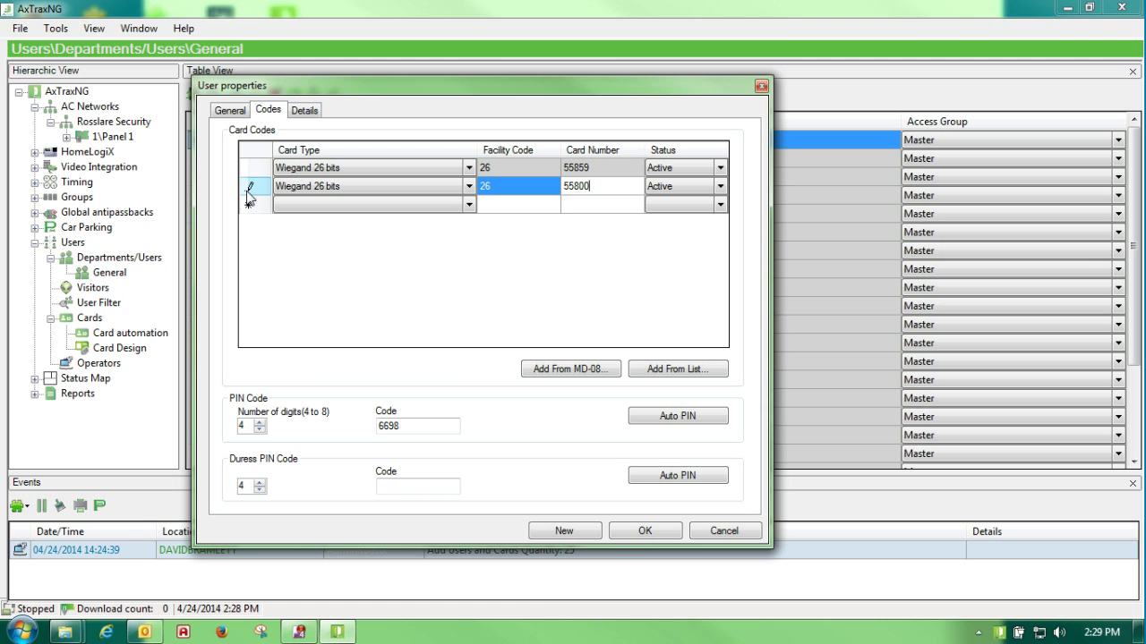
left_click(230, 109)
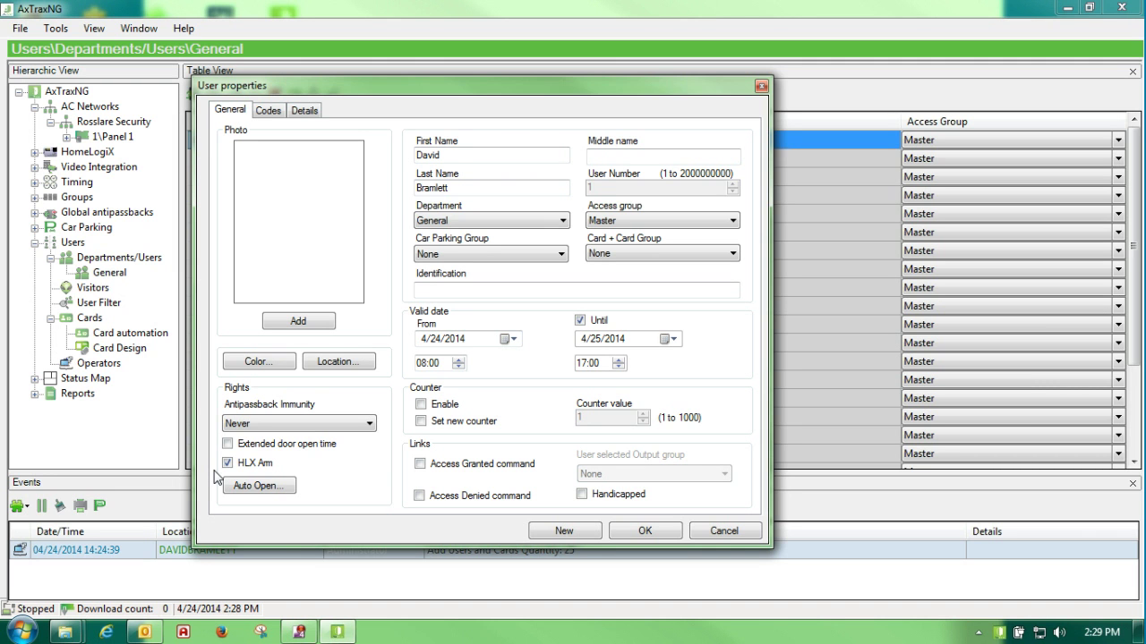
left_click(645, 531)
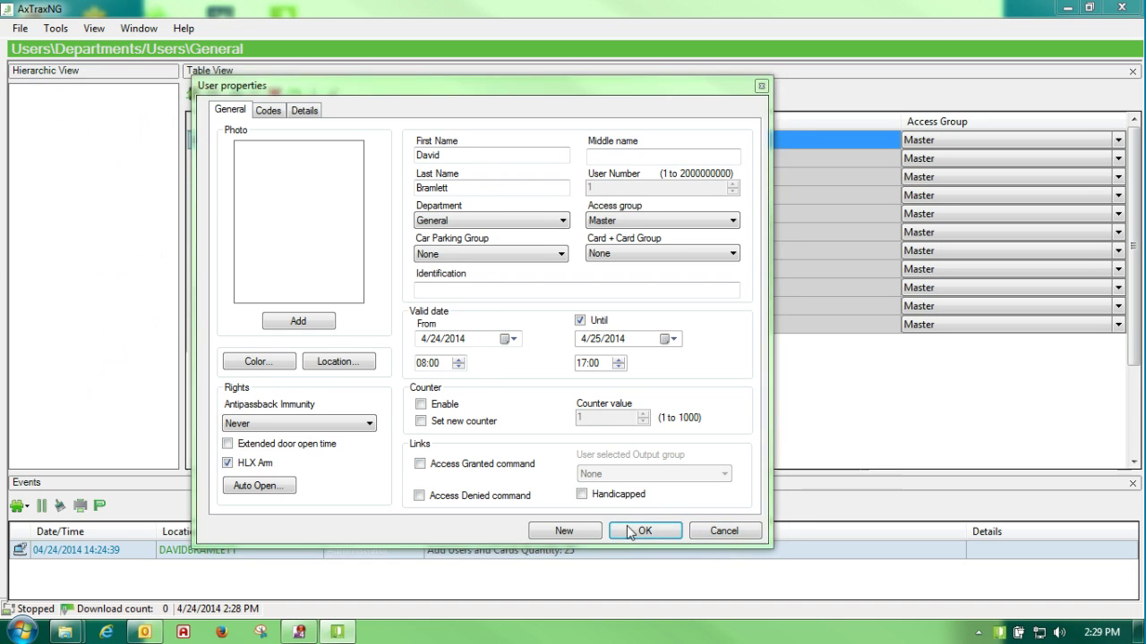